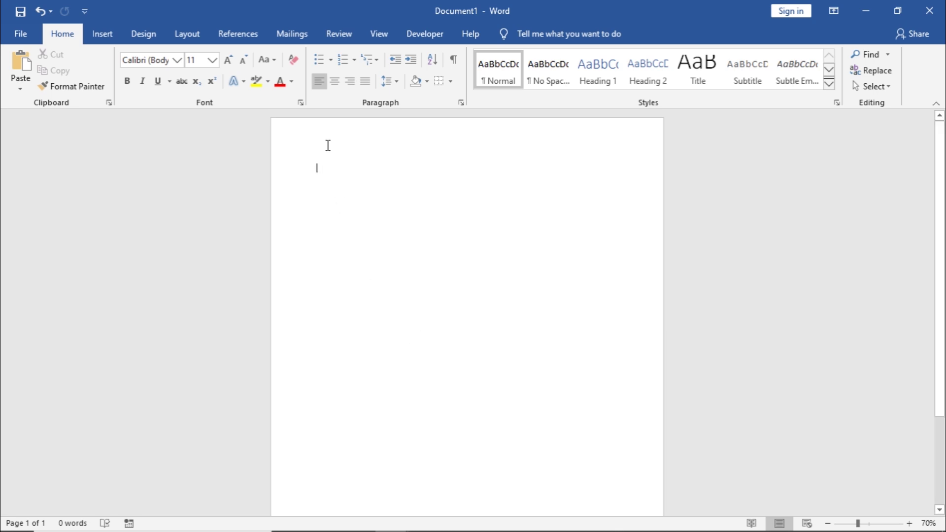
- Insert a two-column, one-row table into the page header
{"action": "double_click", "coordinate": [329, 142]}
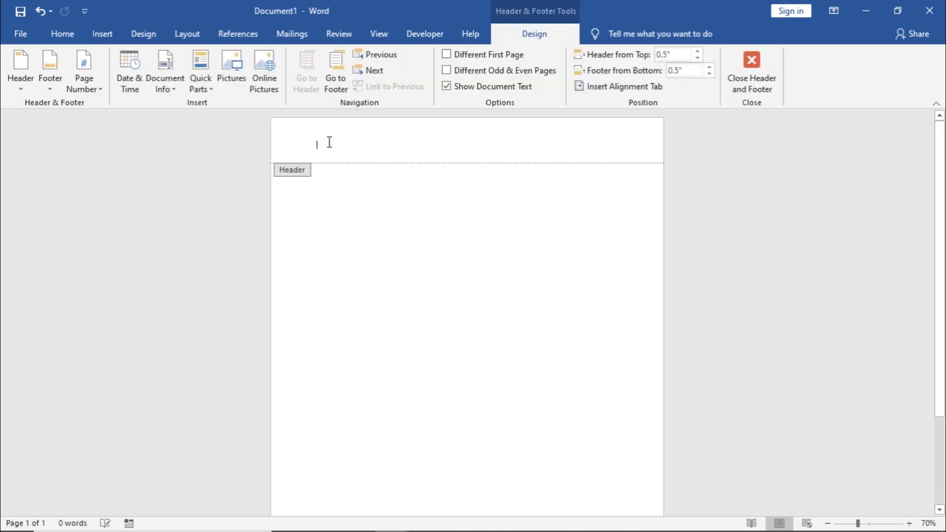
{"action": "left_click", "coordinate": [102, 34]}
{"action": "left_click", "coordinate": [99, 79]}
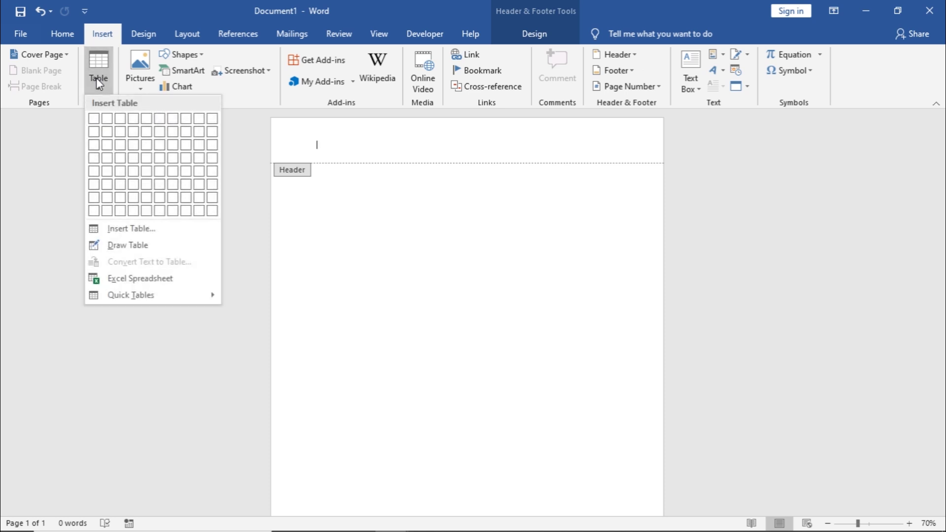
{"action": "left_click", "coordinate": [108, 118]}
- Paste the HowTech logo into the first cell and type 'PREMIUM VIDEO LESSONS FOR ALL PURPOSES' in the second
{"action": "key", "text": "ctrl+v"}
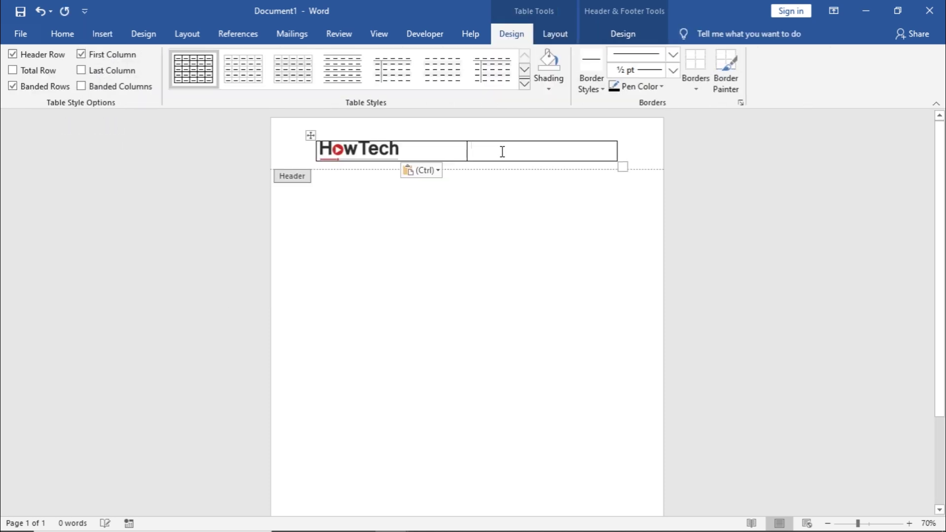
{"action": "left_click", "coordinate": [502, 151]}
{"action": "type", "text": "PREMI"}
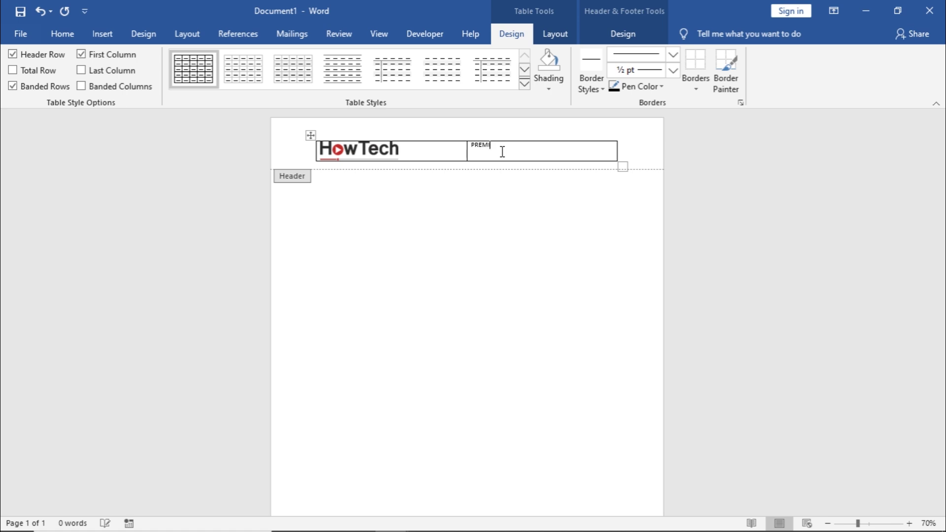
{"action": "type", "text": "UM VIDEO LESSONS FOR ALL PURPOSES"}
- Make the tagline 16 pt and right-aligned, then select the whole table for border changes
{"action": "triple_click", "coordinate": [481, 148]}
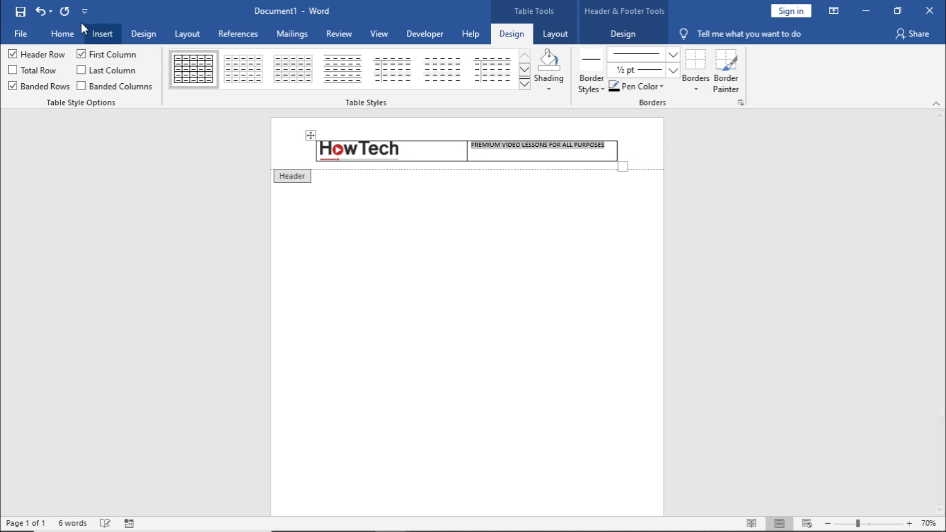
{"action": "left_click", "coordinate": [65, 36]}
{"action": "left_click", "coordinate": [229, 61]}
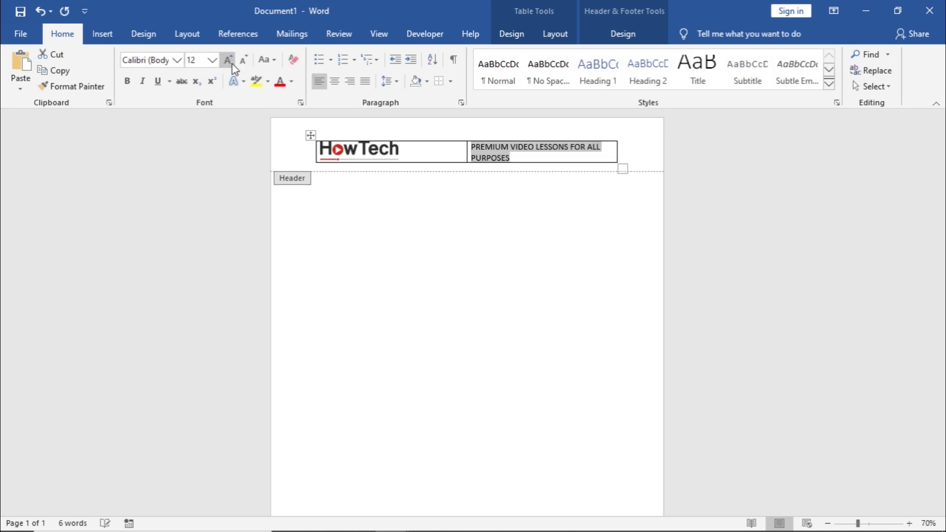
{"action": "left_click", "coordinate": [231, 63]}
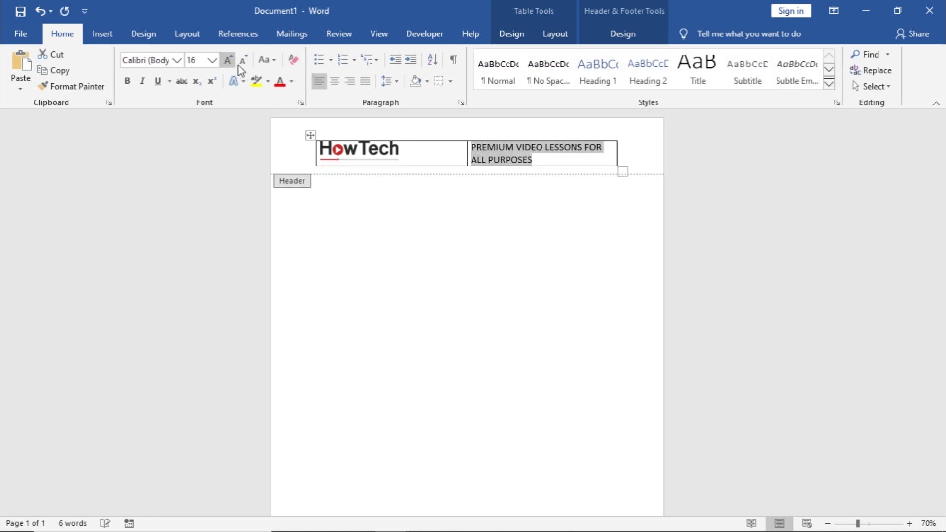
{"action": "left_click", "coordinate": [351, 82]}
{"action": "left_click", "coordinate": [310, 135]}
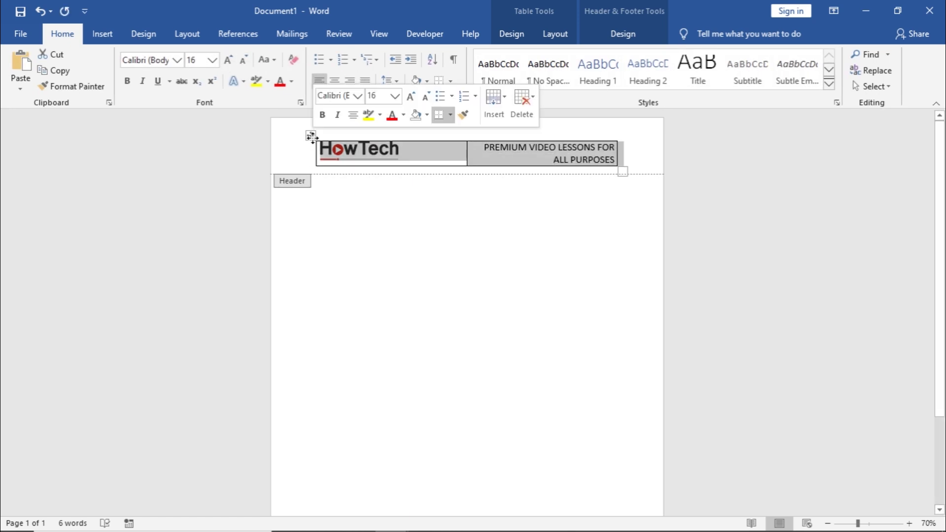
{"action": "left_click", "coordinate": [452, 81]}
- Remove the header table's borders and draw a black-filled rectangle across the footer's bottom
{"action": "left_click", "coordinate": [466, 160]}
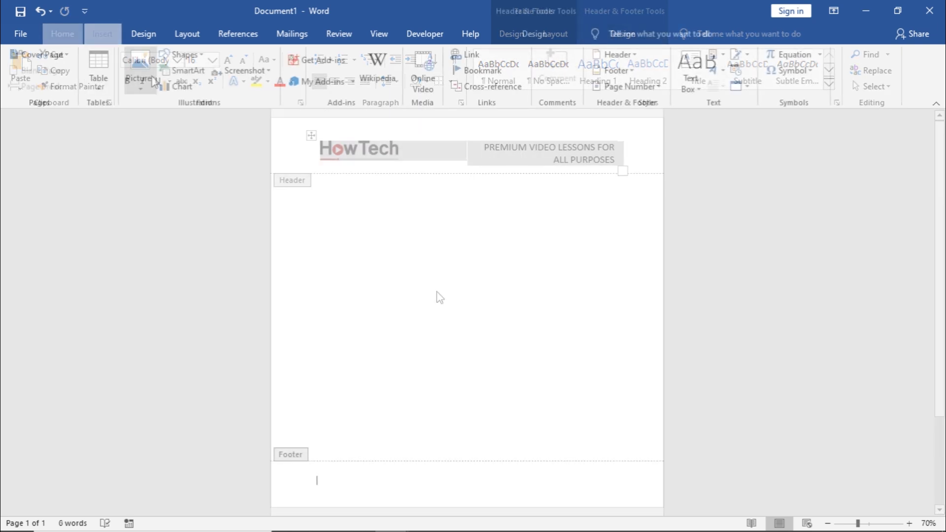
{"action": "left_click", "coordinate": [185, 55]}
{"action": "left_click", "coordinate": [203, 91]}
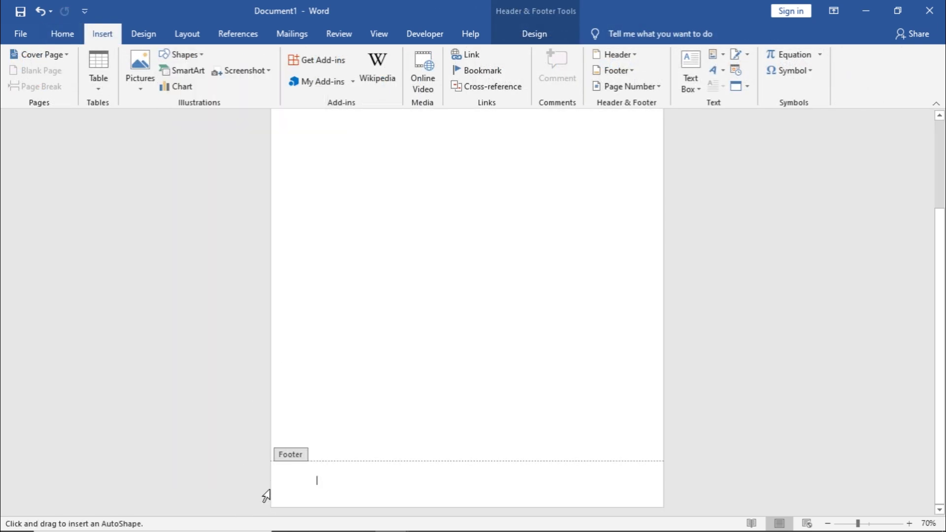
{"action": "left_click_drag", "start_coordinate": [270, 489], "coordinate": [665, 508]}
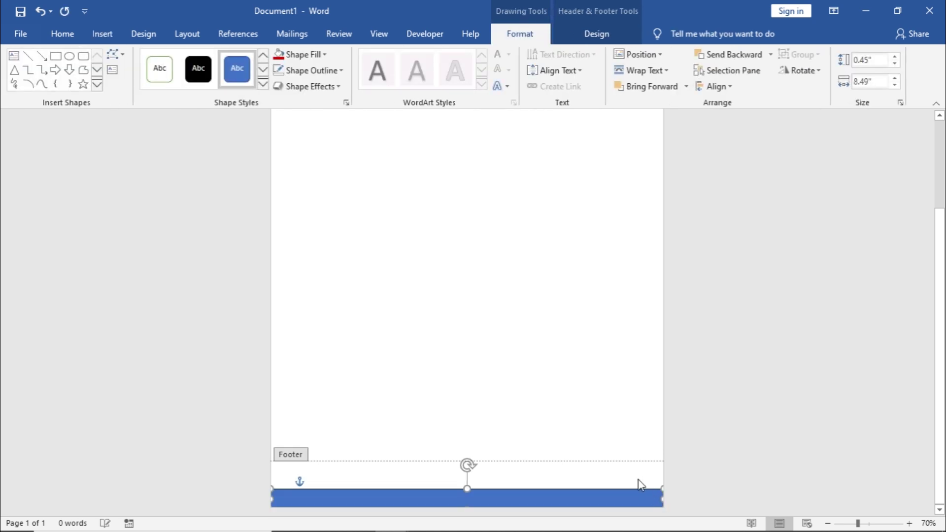
{"action": "left_click", "coordinate": [315, 54]}
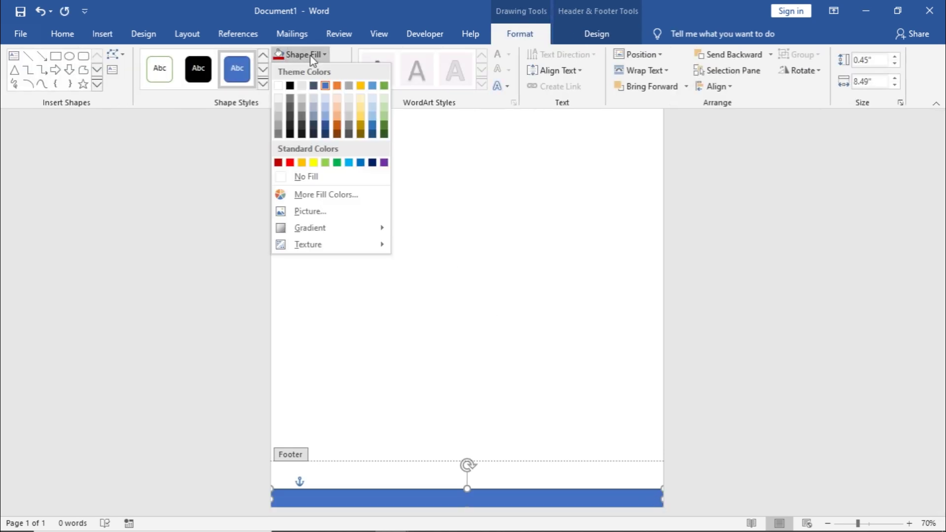
{"action": "left_click", "coordinate": [290, 86]}
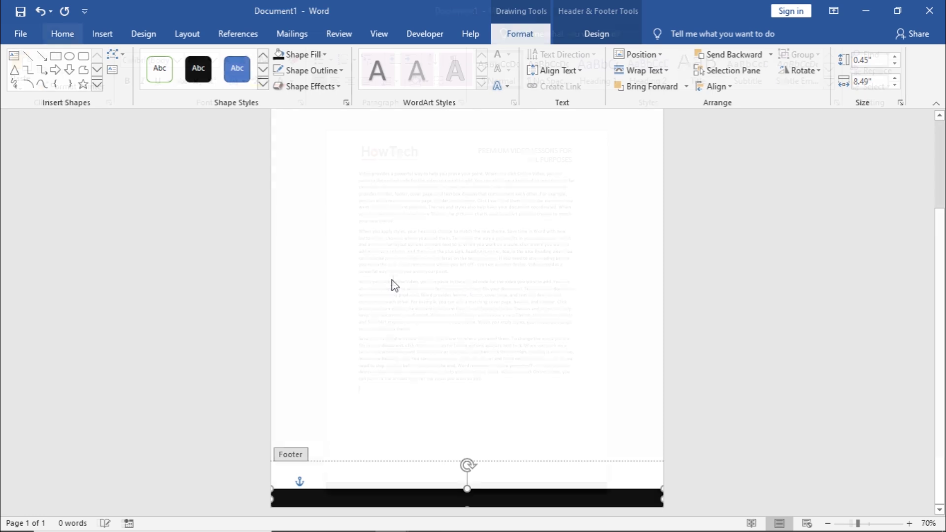
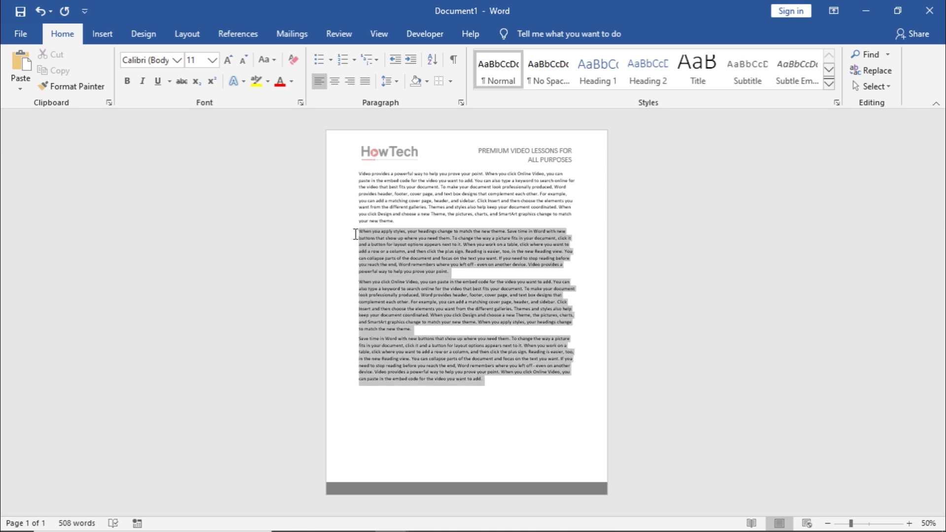
- Format the last three filler paragraphs as three equal columns with a line between them
{"action": "left_click_drag", "start_coordinate": [355, 234], "coordinate": [356, 232]}
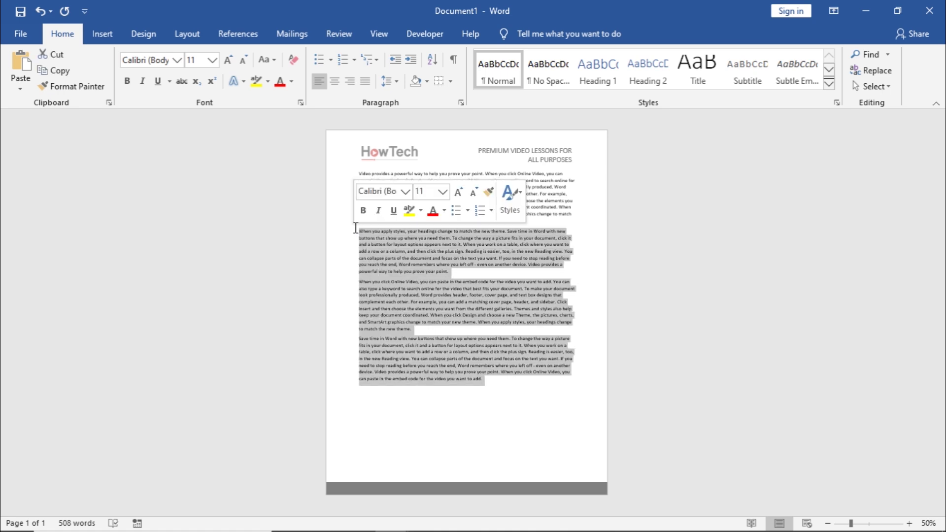
{"action": "left_click", "coordinate": [188, 31]}
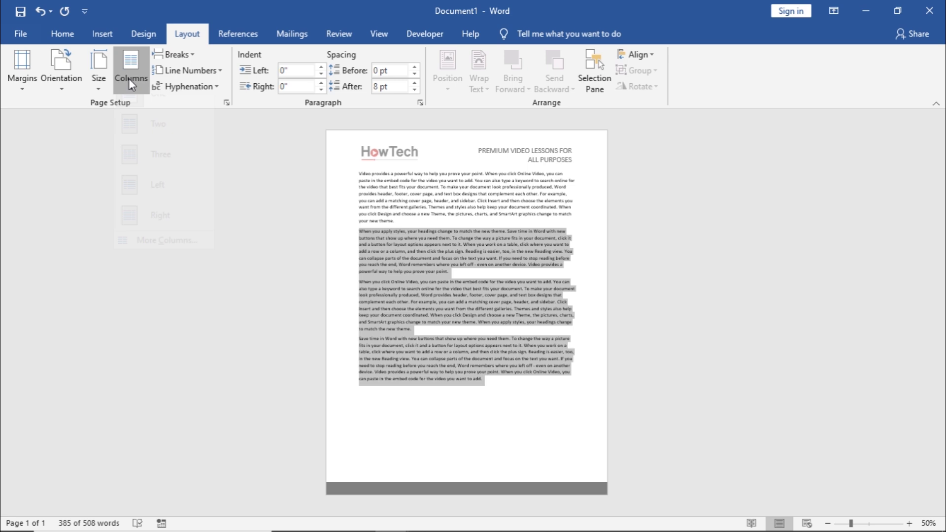
{"action": "left_click", "coordinate": [168, 257]}
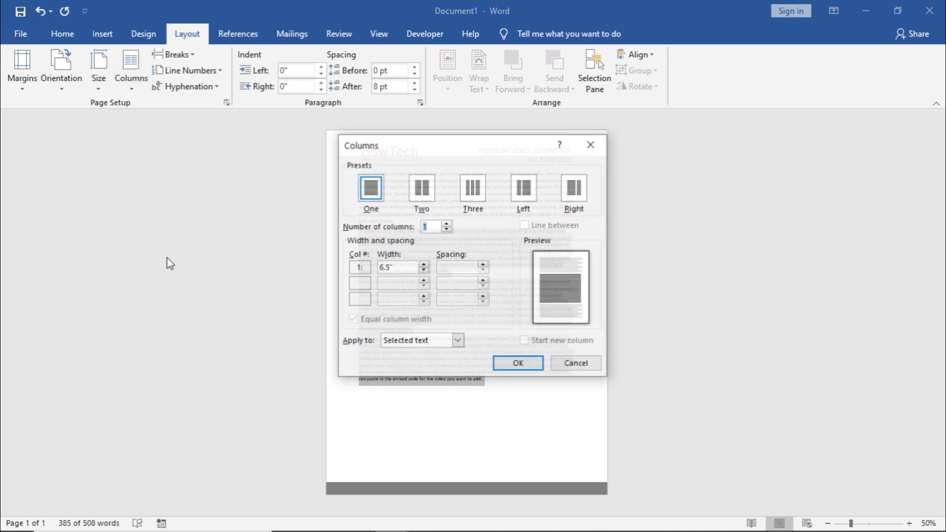
{"action": "left_click", "coordinate": [446, 224]}
{"action": "left_click", "coordinate": [446, 223]}
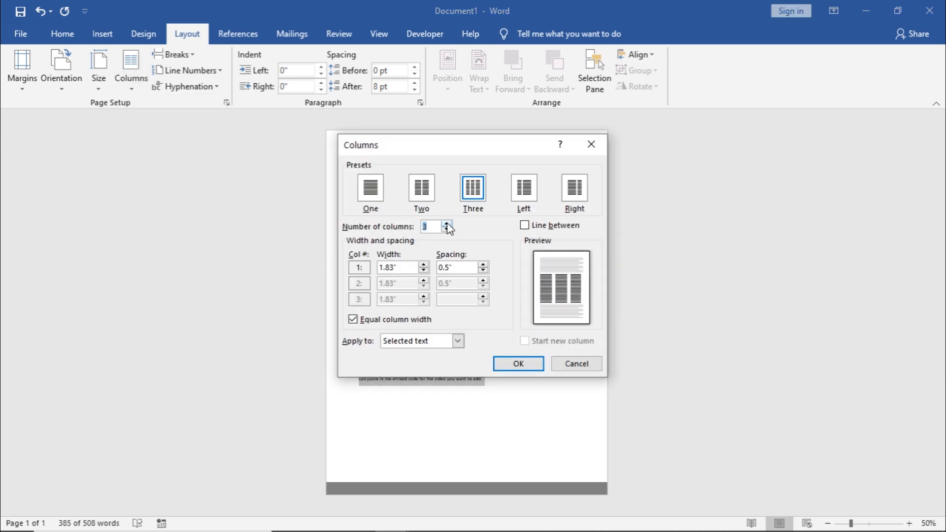
{"action": "left_click", "coordinate": [531, 227]}
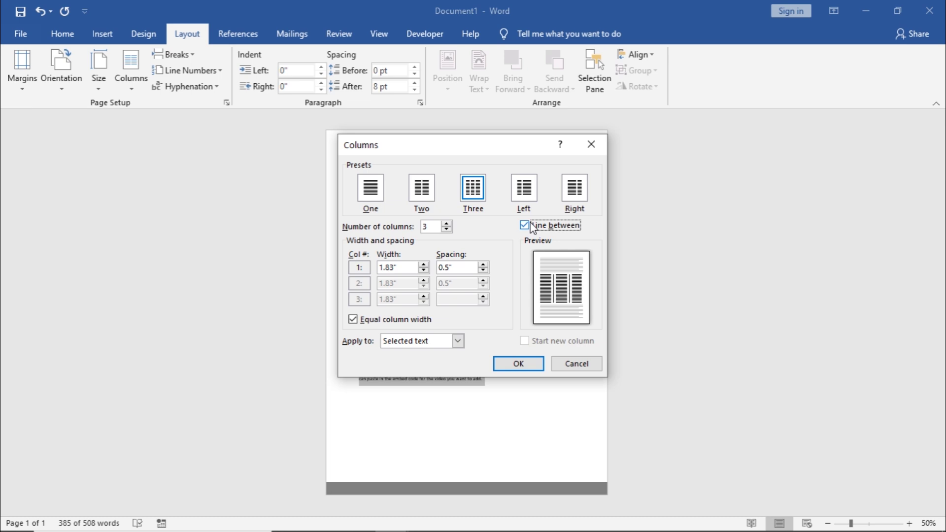
{"action": "left_click", "coordinate": [516, 368]}
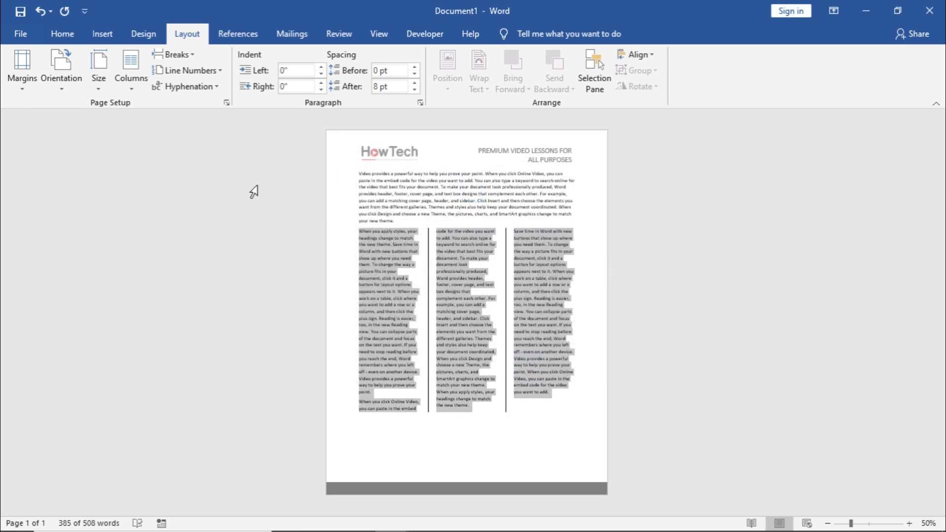
- Turn on Show/Hide ¶ to display formatting marks and section breaks
{"action": "left_click", "coordinate": [63, 34]}
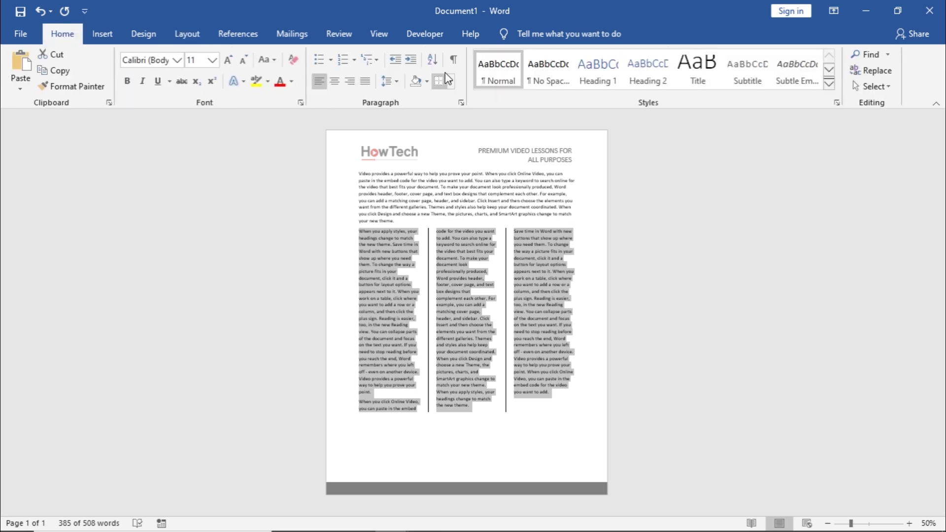
{"action": "left_click", "coordinate": [454, 60]}
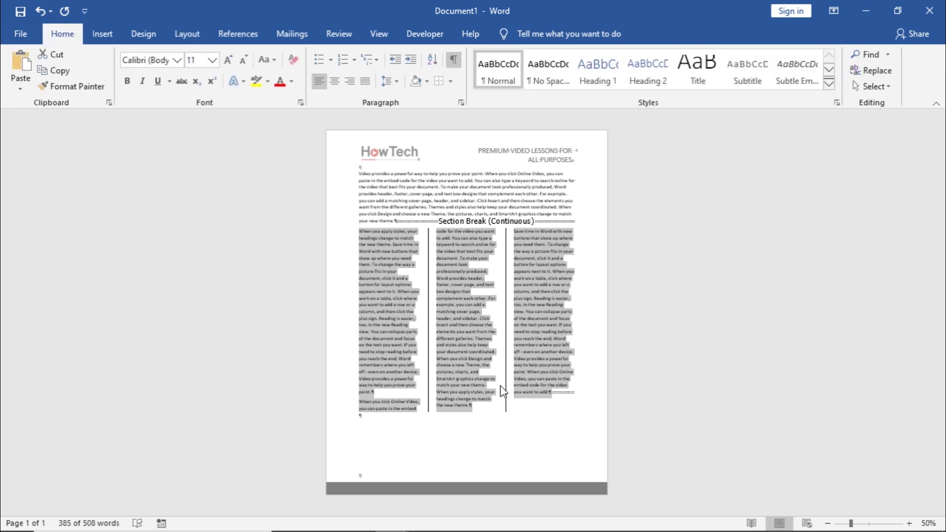
{"action": "scroll", "coordinate": [503, 392], "scroll_direction": "up", "scroll_amount": 1}
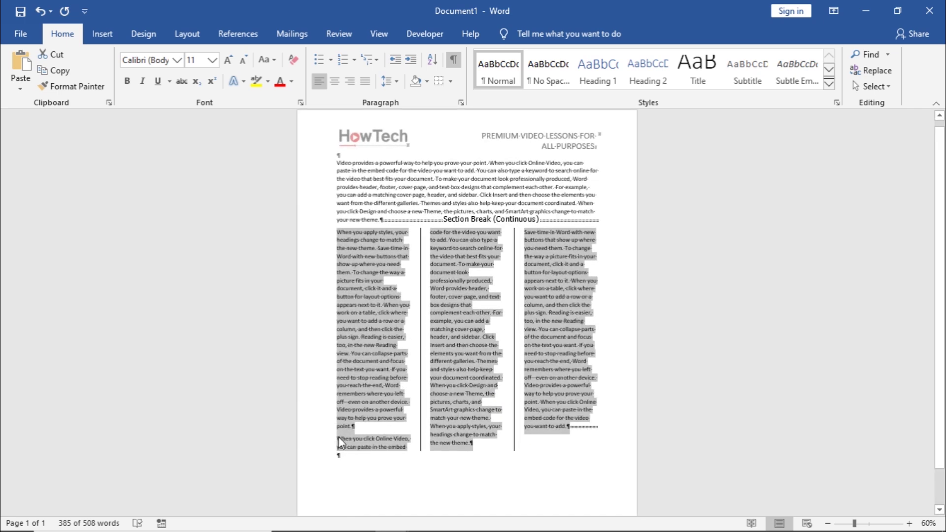
- Insert column breaks so the second and third paragraphs each start a new column
{"action": "left_click", "coordinate": [341, 439]}
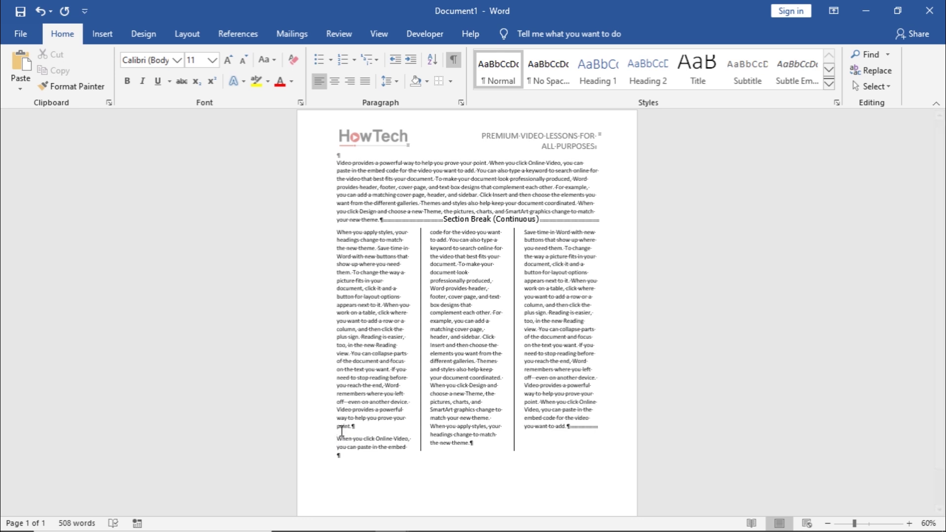
{"action": "left_click", "coordinate": [187, 34]}
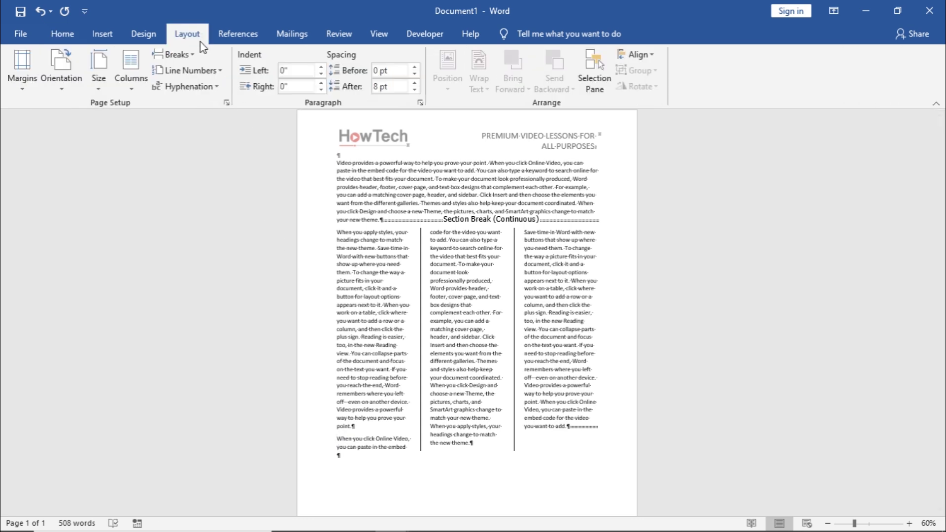
{"action": "left_click", "coordinate": [175, 54]}
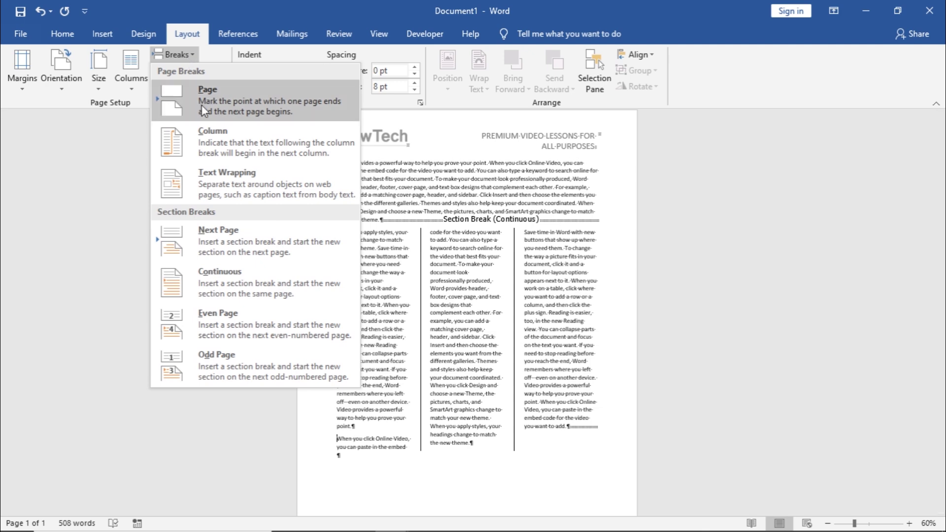
{"action": "left_click", "coordinate": [204, 141]}
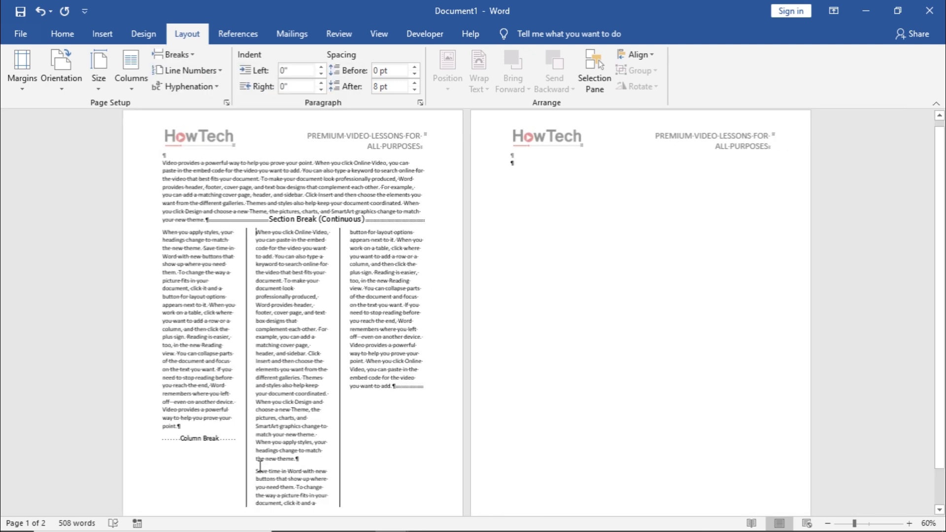
{"action": "left_click", "coordinate": [184, 58]}
{"action": "left_click", "coordinate": [204, 147]}
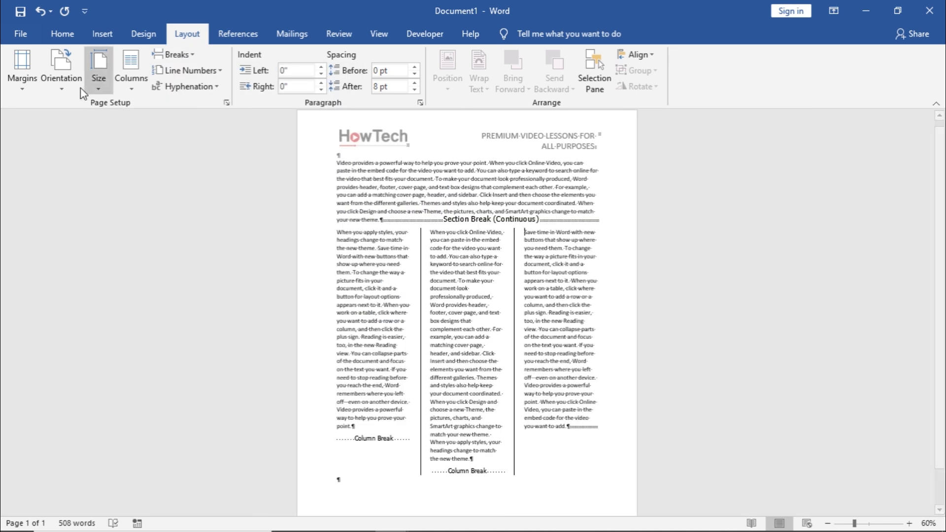
{"action": "left_click", "coordinate": [65, 39]}
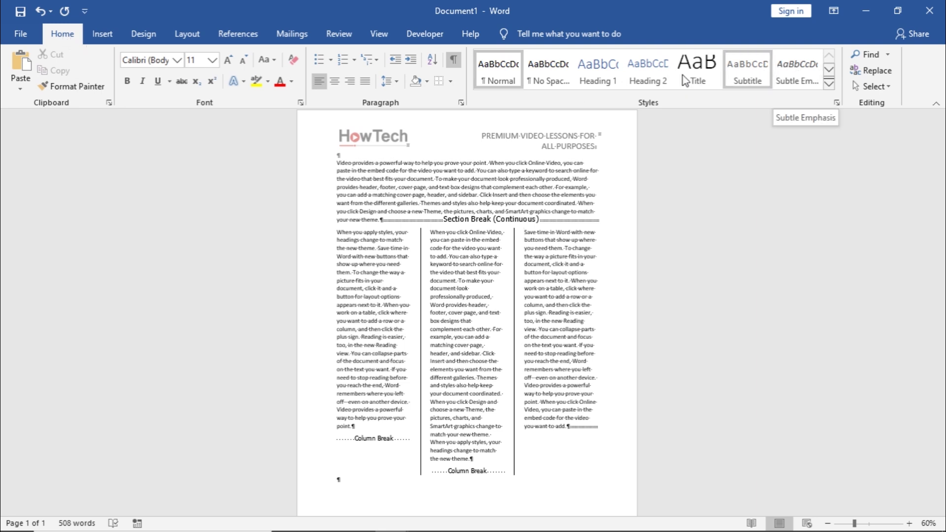
- Apply the Normal margin preset to the three-column document
{"action": "left_click", "coordinate": [199, 35]}
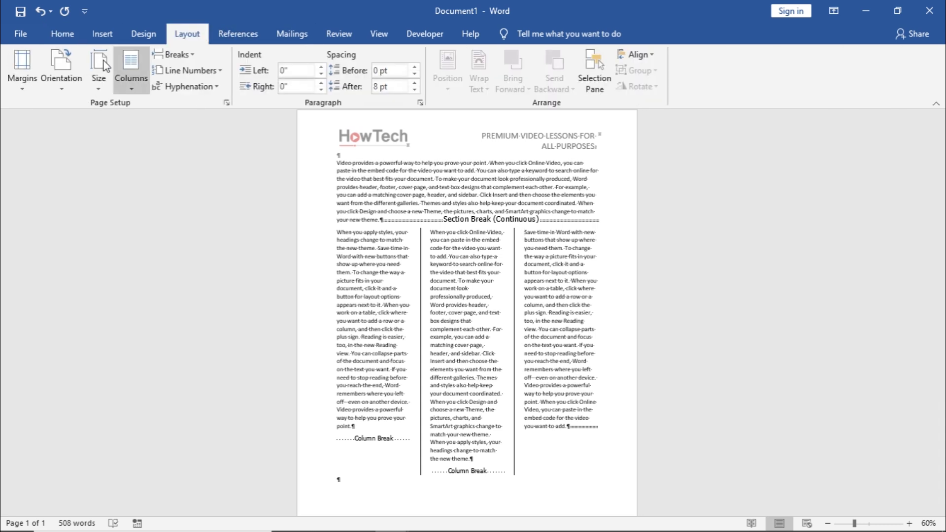
{"action": "left_click", "coordinate": [23, 74]}
{"action": "left_click", "coordinate": [68, 164]}
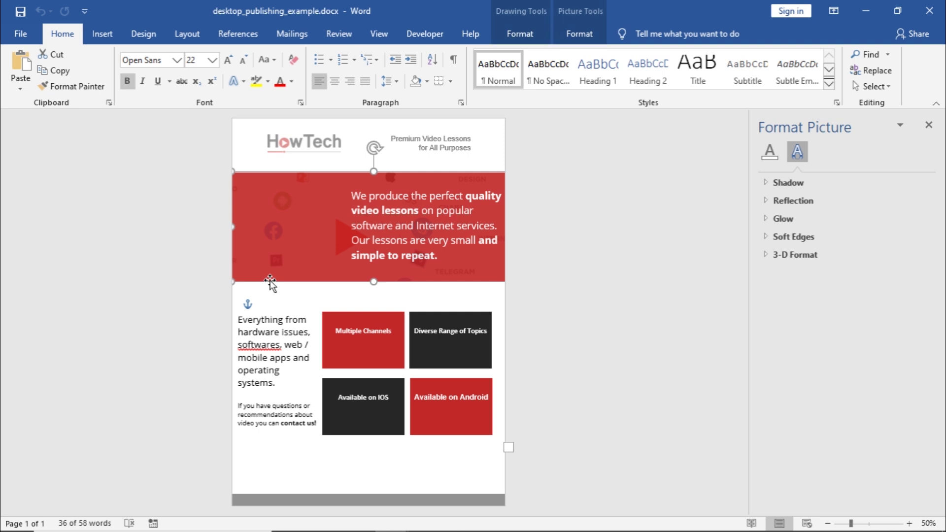
{"action": "right_click", "coordinate": [271, 282]}
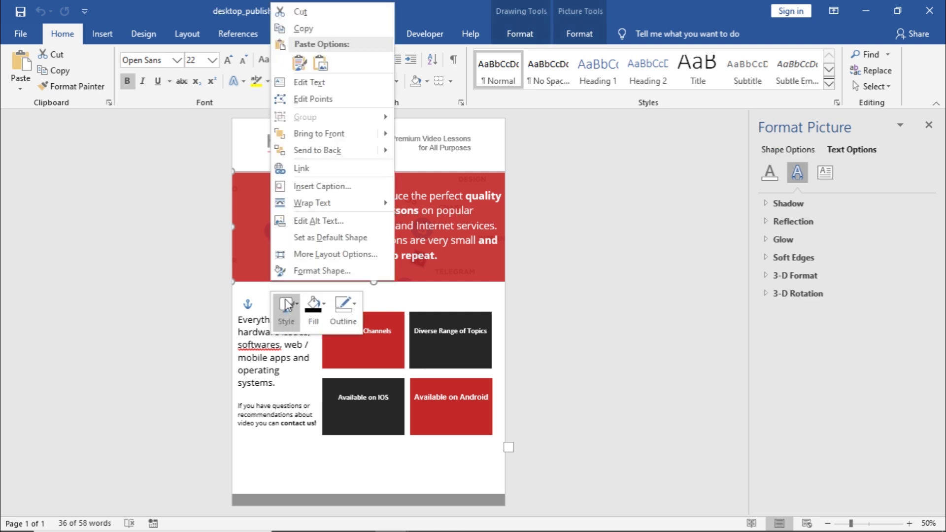
{"action": "left_click", "coordinate": [309, 271]}
{"action": "left_click", "coordinate": [770, 173]}
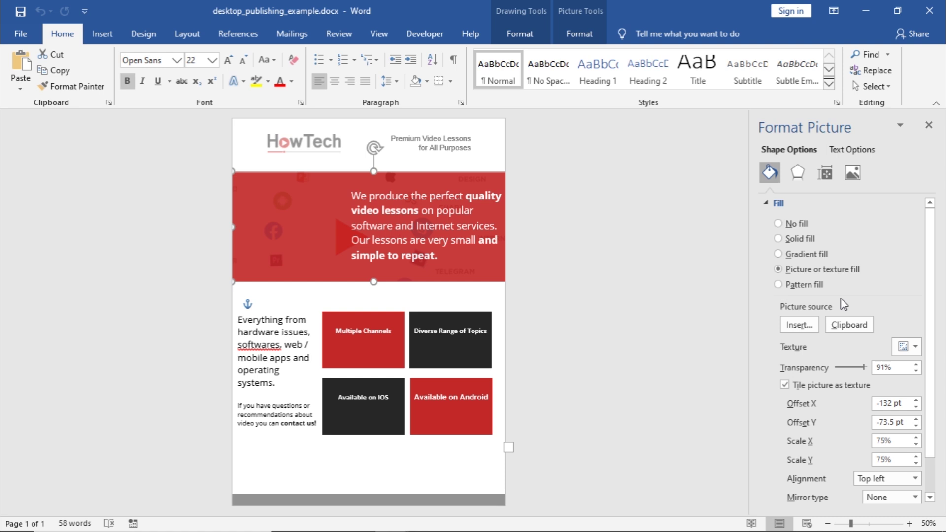
{"action": "left_click", "coordinate": [383, 218]}
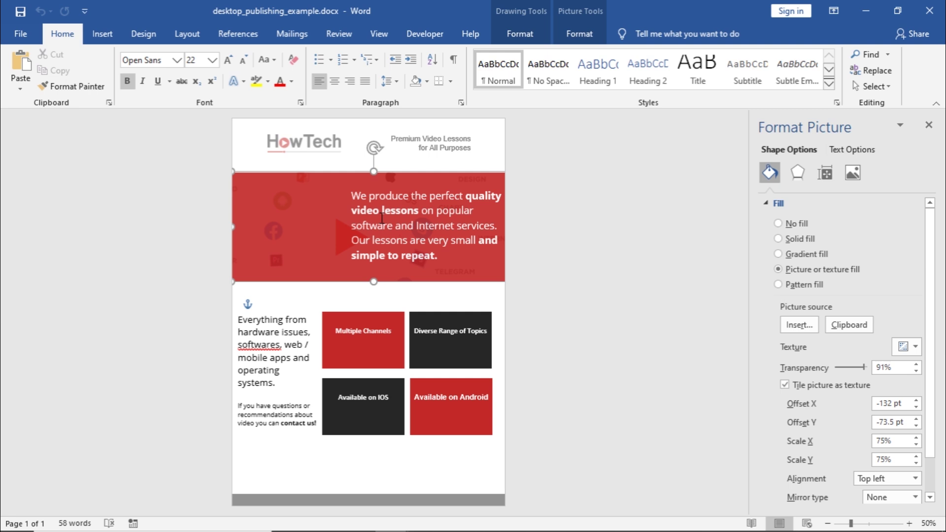
{"action": "left_click", "coordinate": [256, 342]}
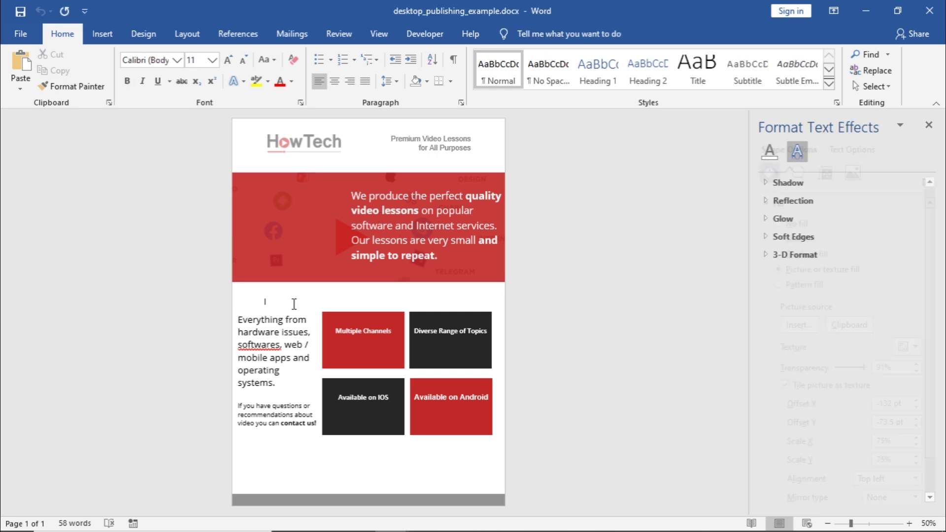
{"action": "left_click", "coordinate": [230, 304]}
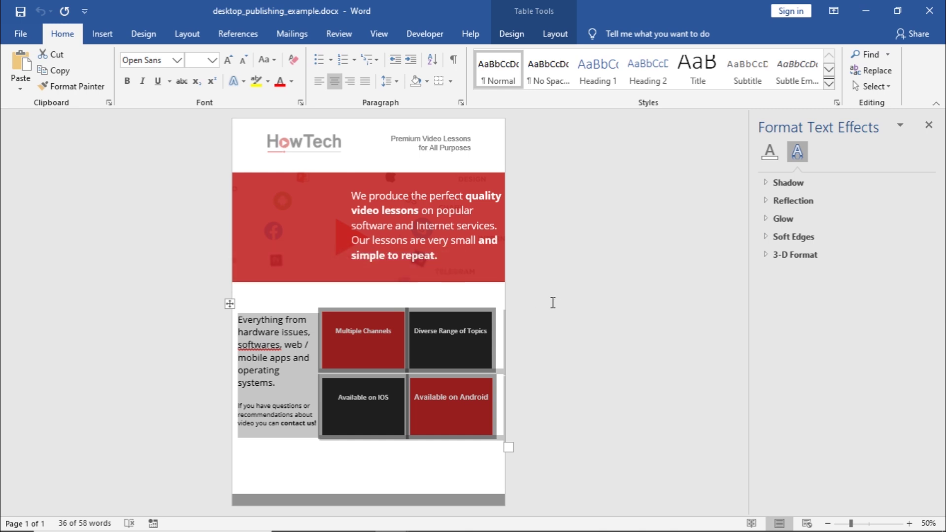
{"action": "left_click", "coordinate": [557, 303]}
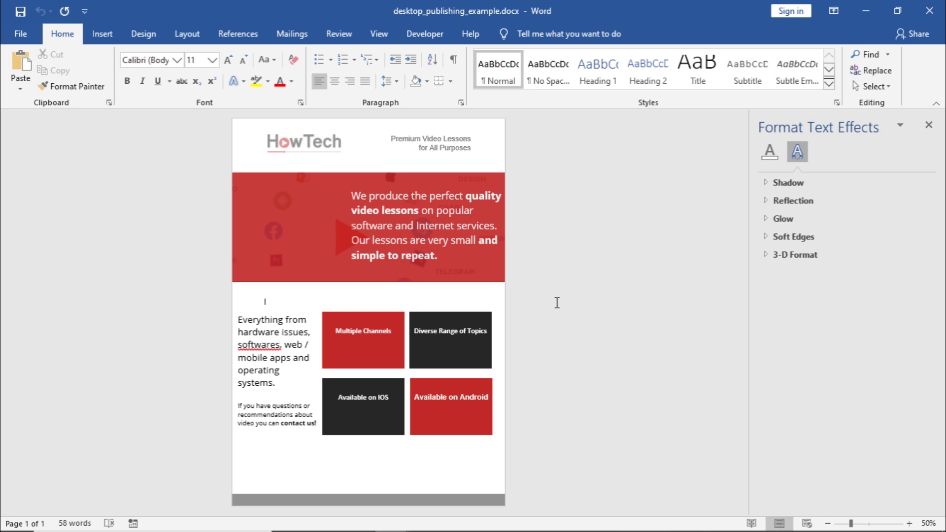
- Preview the brochure for printing with paper size kept at A4 210x297mm
{"action": "key", "text": "ctrl+p"}
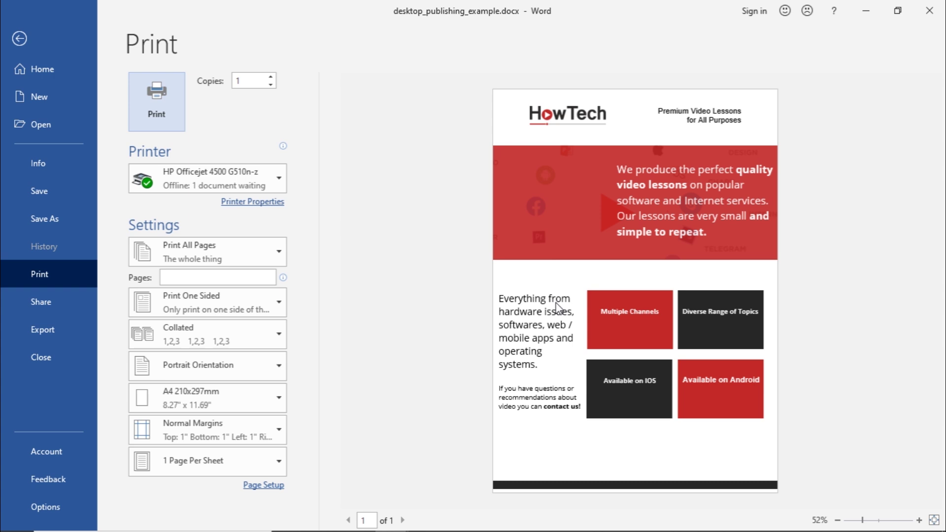
{"action": "left_click", "coordinate": [233, 405]}
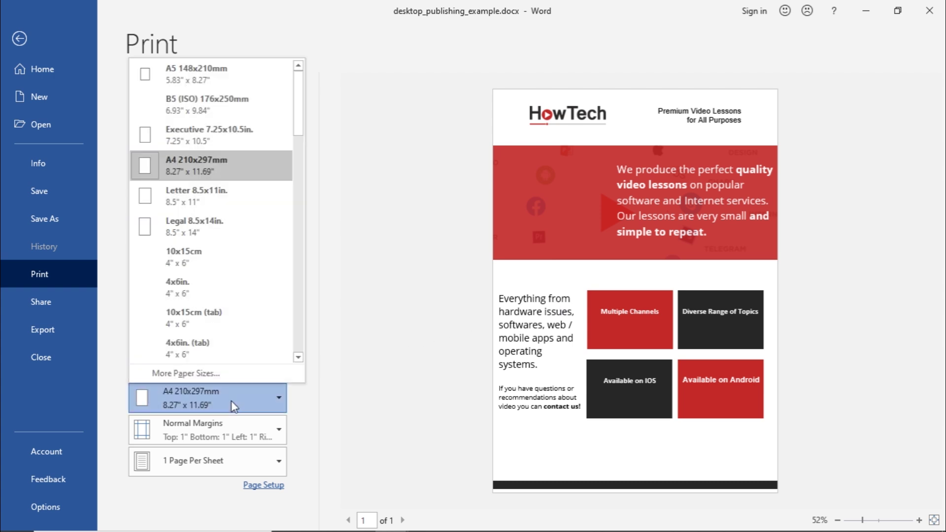
{"action": "left_click", "coordinate": [347, 352]}
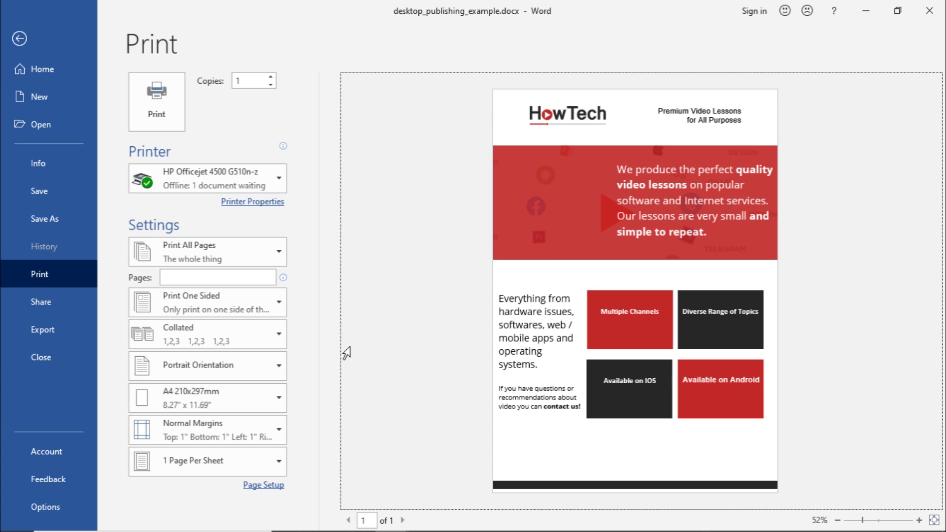
- Set print quality to Best in the HP printer's properties
{"action": "left_click", "coordinate": [272, 206]}
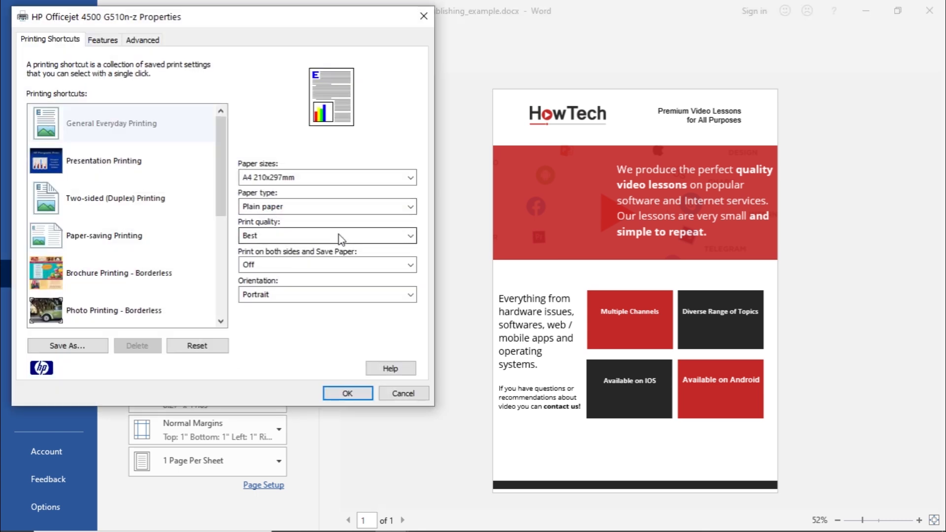
{"action": "left_click", "coordinate": [340, 235]}
{"action": "left_click", "coordinate": [306, 273]}
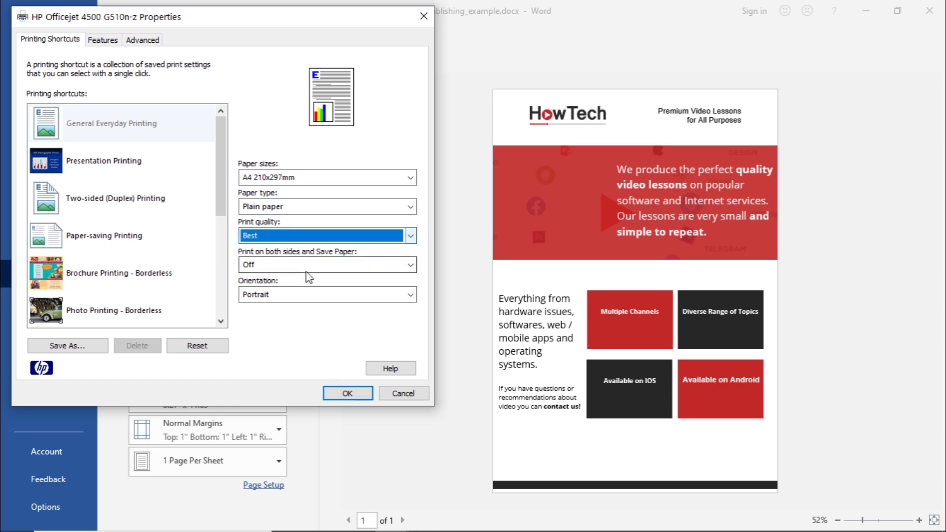
{"action": "left_click", "coordinate": [347, 394]}
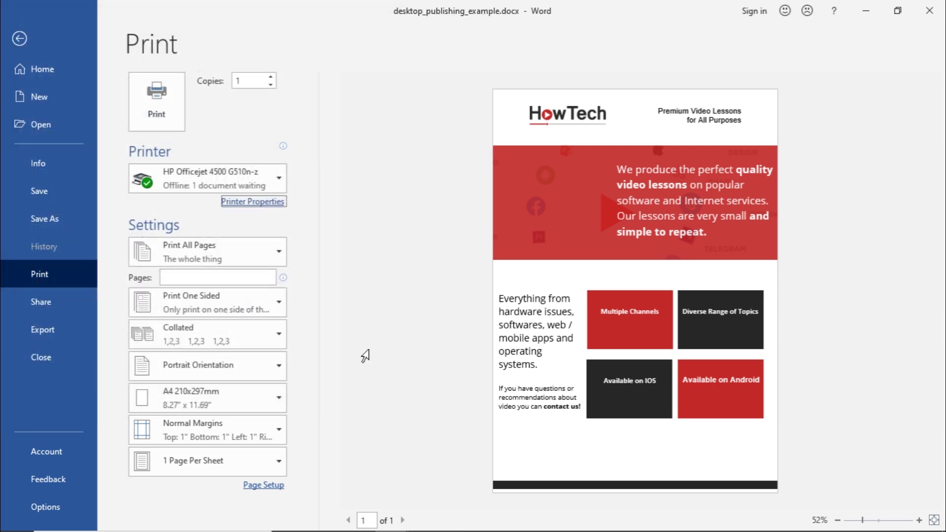